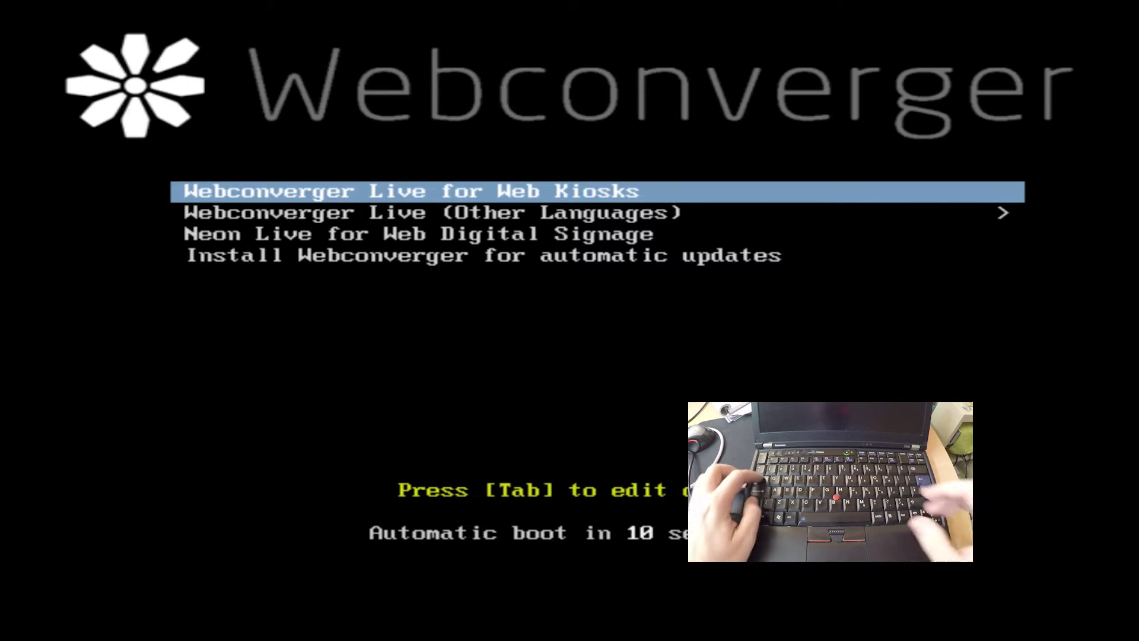
Append wpa-ssid=888 and the start of a wpa option to the Web Kiosks boot command line
{"action": "key", "text": "Tab"}
{"action": "type", "text": "w"}
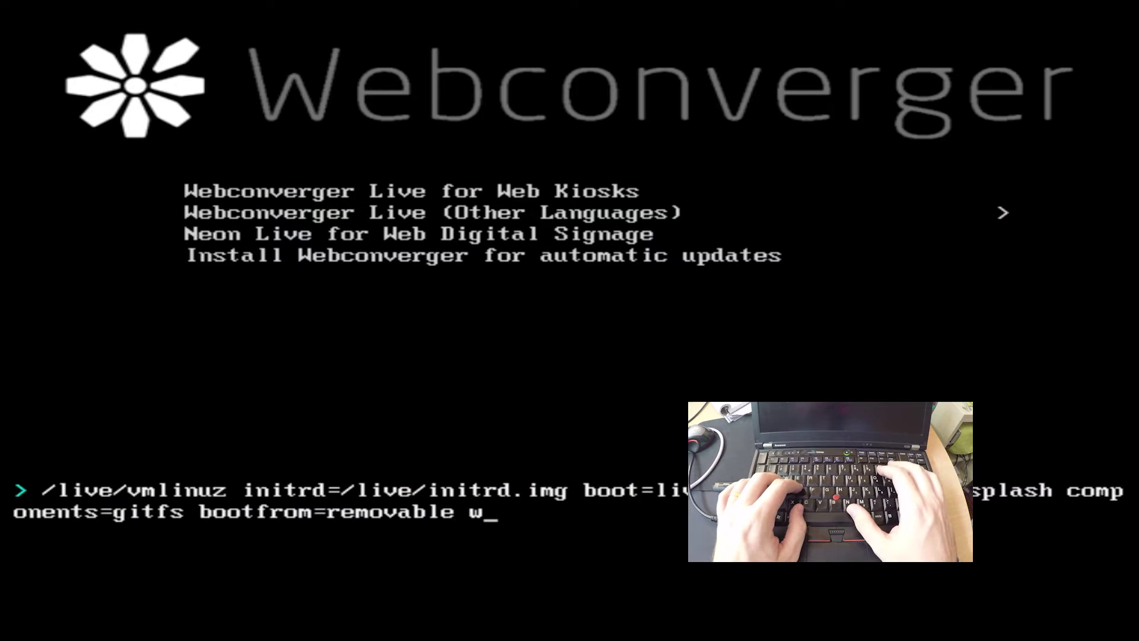
{"action": "type", "text": "pa-s"}
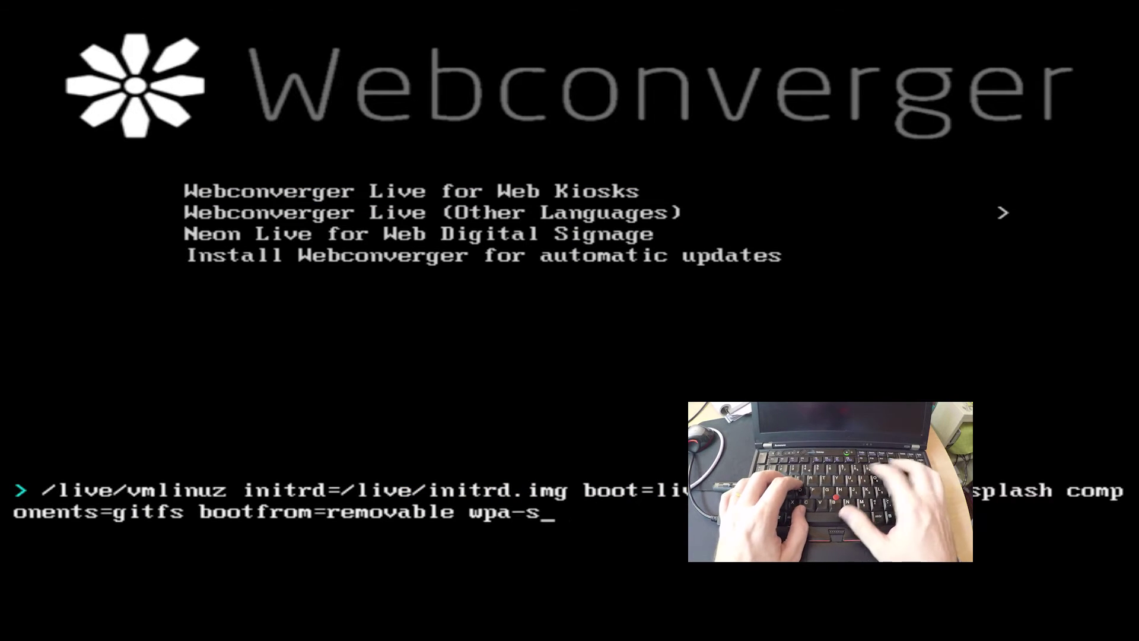
{"action": "type", "text": "sid=888 "}
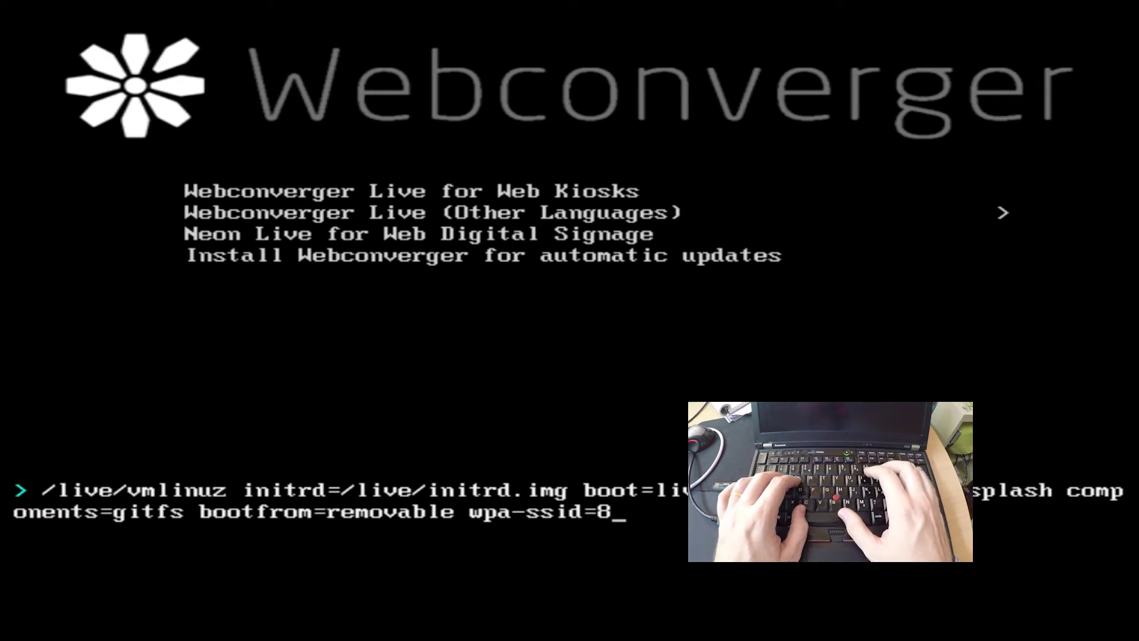
{"action": "type", "text": "wpa"}
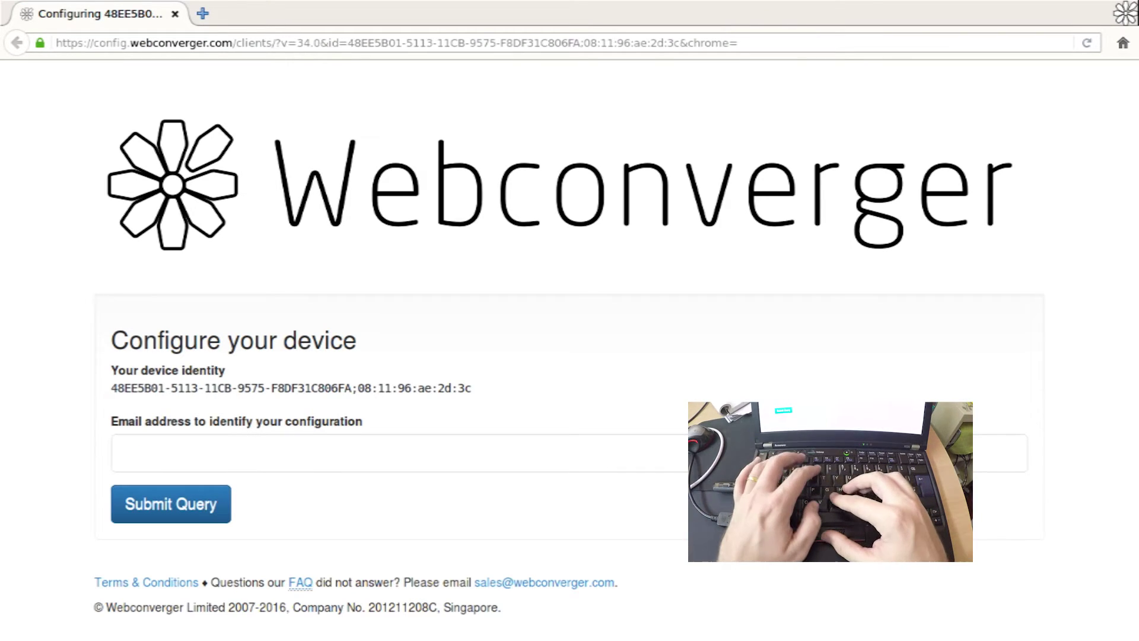
Enter the device's identifying email address in the Email field, correcting a typo, and submit it
{"action": "left_click", "coordinate": [337, 455]}
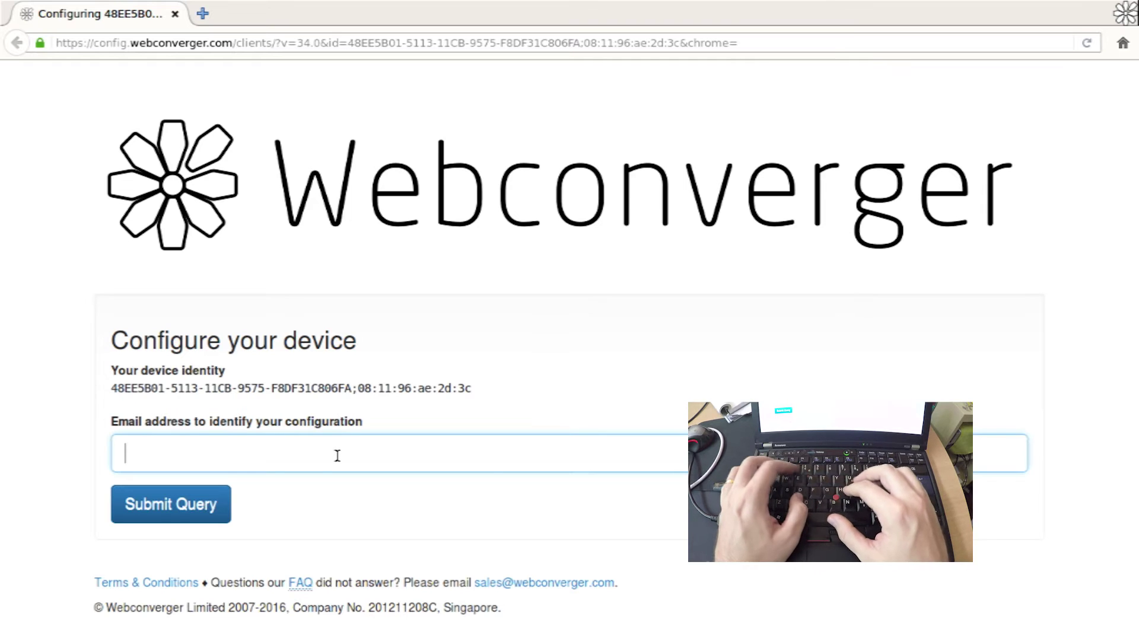
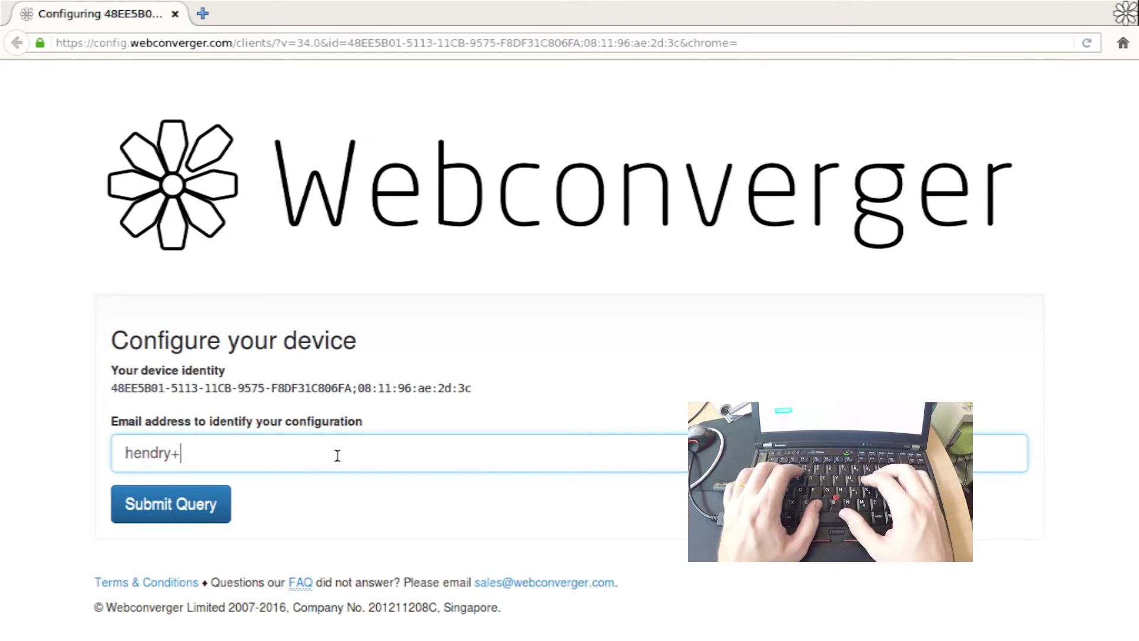
{"action": "left_click", "coordinate": [200, 504]}
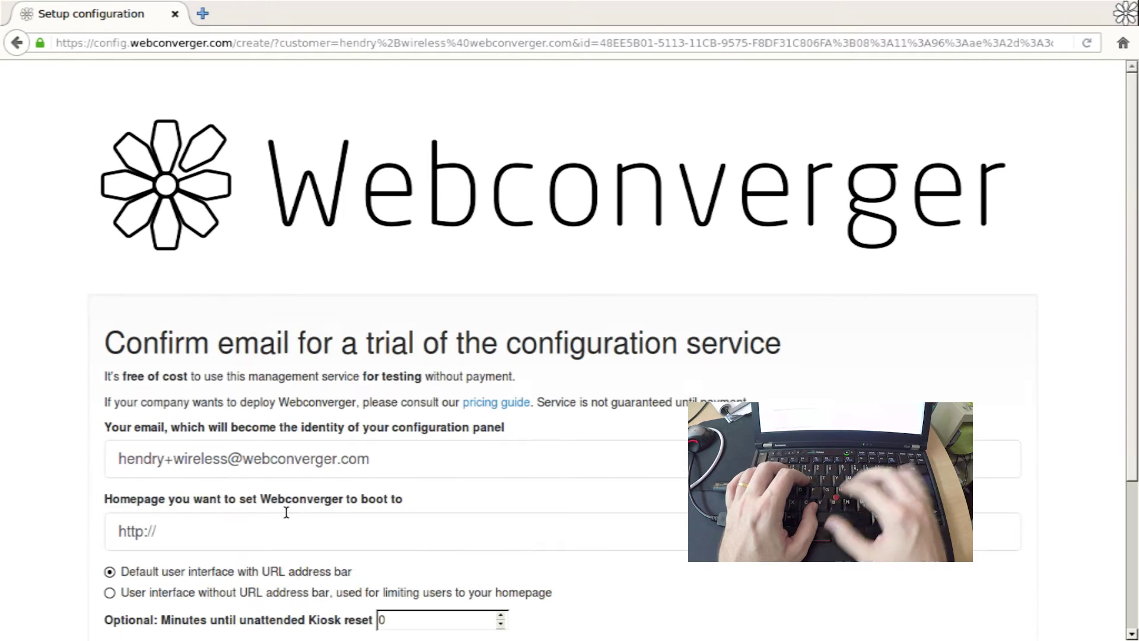
{"action": "left_click", "coordinate": [261, 524]}
{"action": "key", "text": "BackSpace"}
{"action": "key", "text": "BackSpace"}
{"action": "key", "text": "BackSpace"}
{"action": "type", "text": "s"}
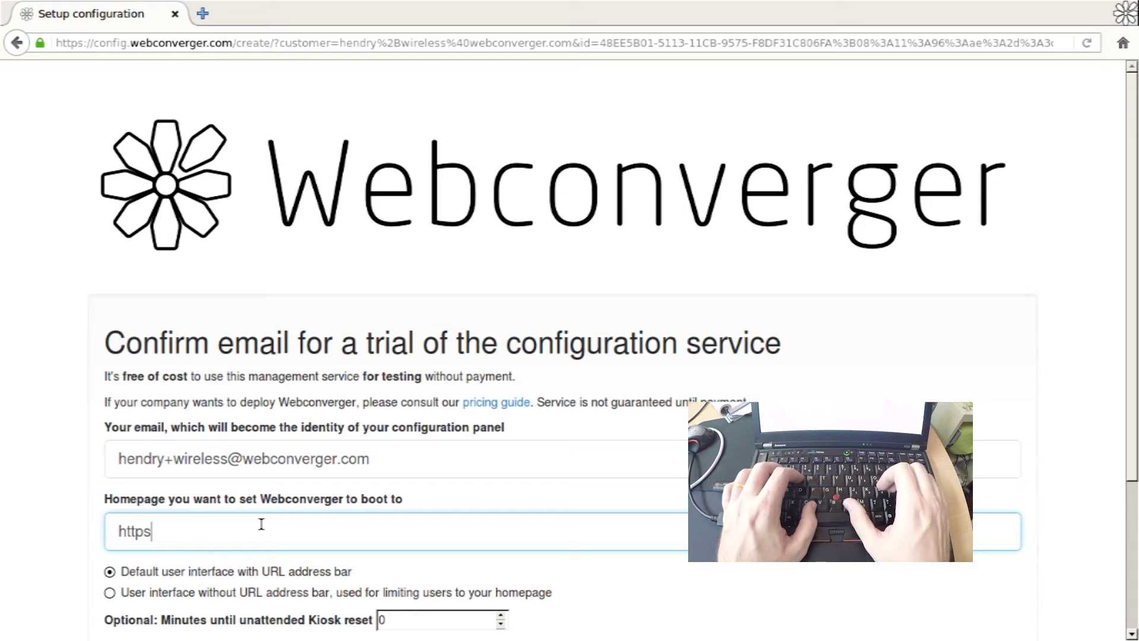
{"action": "type", "text": "://webcon"}
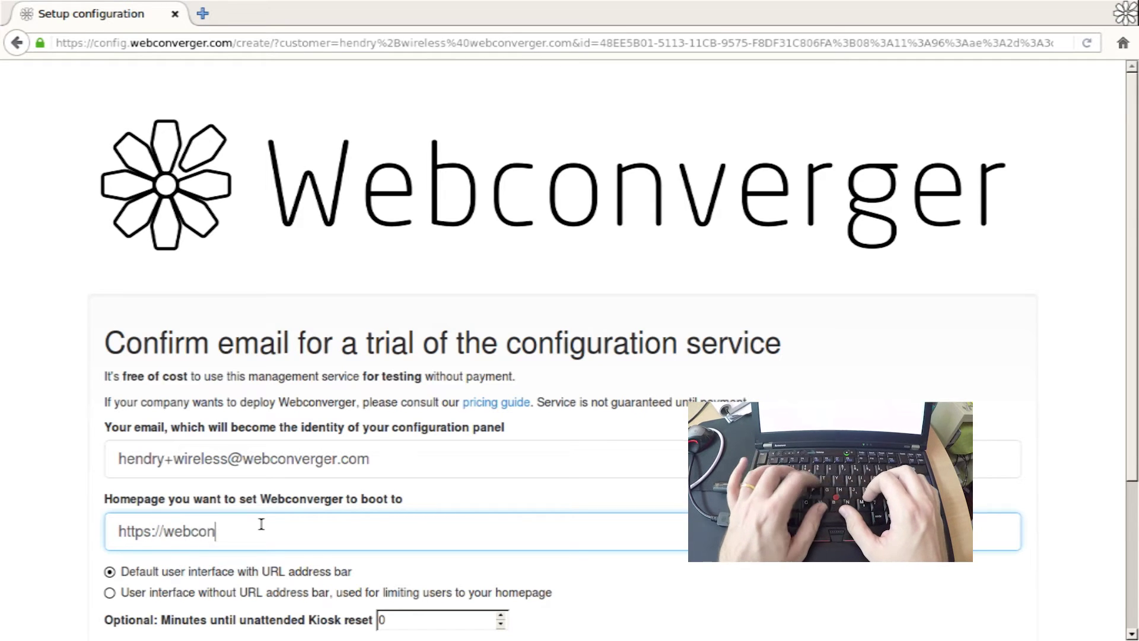
{"action": "type", "text": "verger.com"}
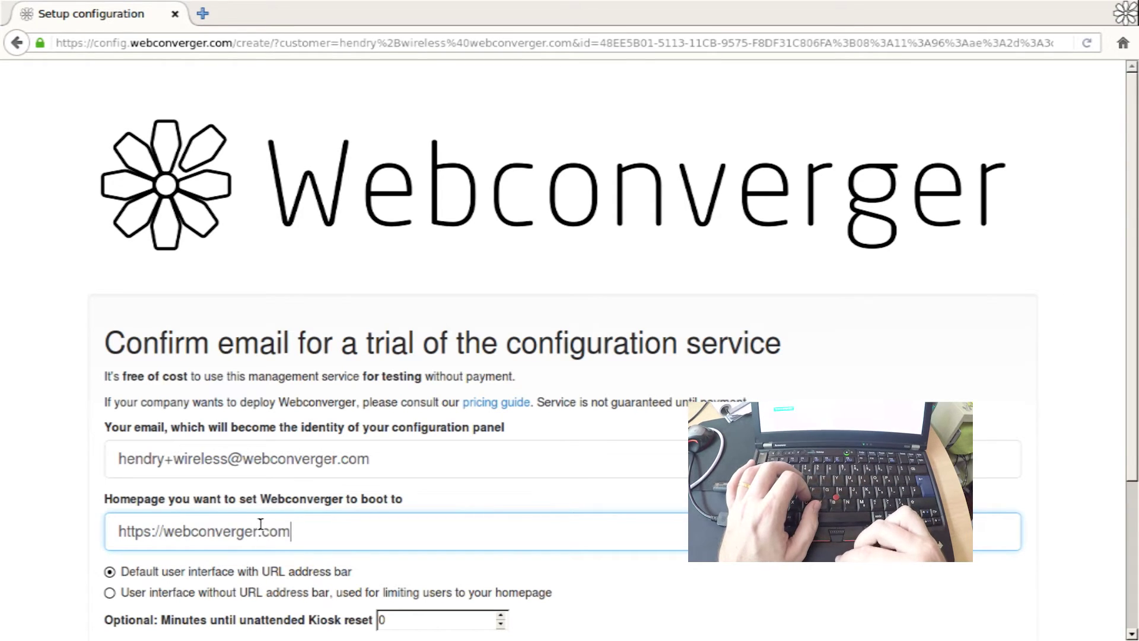
{"action": "scroll", "coordinate": [227, 544], "scroll_direction": "down", "scroll_amount": 3}
{"action": "scroll", "coordinate": [227, 544], "scroll_direction": "down", "scroll_amount": 1}
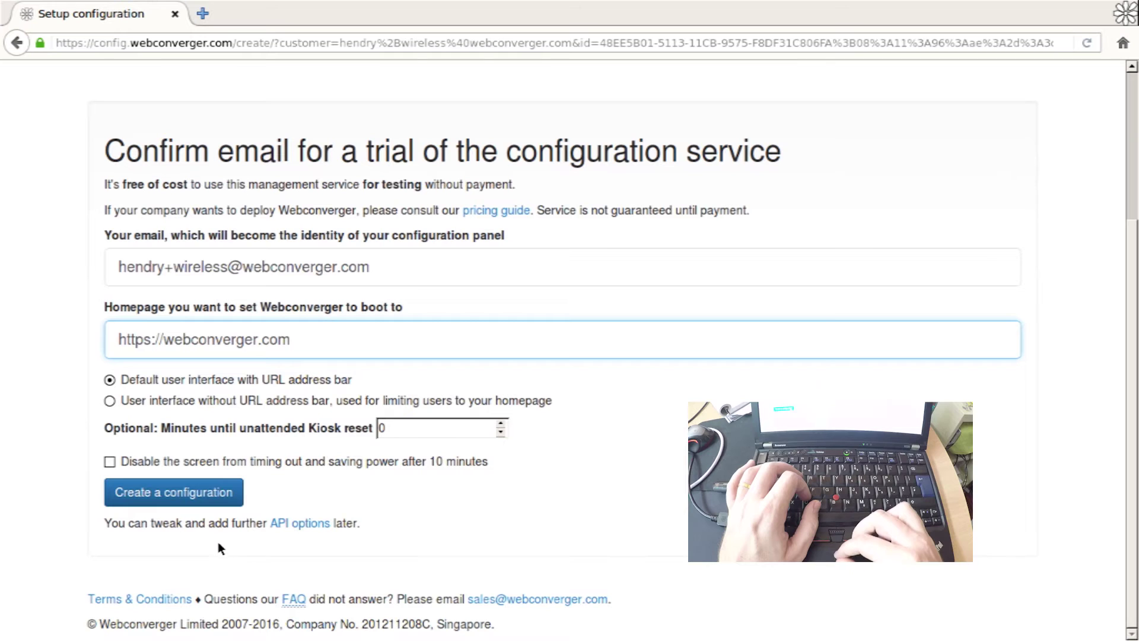
{"action": "left_click", "coordinate": [224, 504]}
{"action": "left_click", "coordinate": [224, 503]}
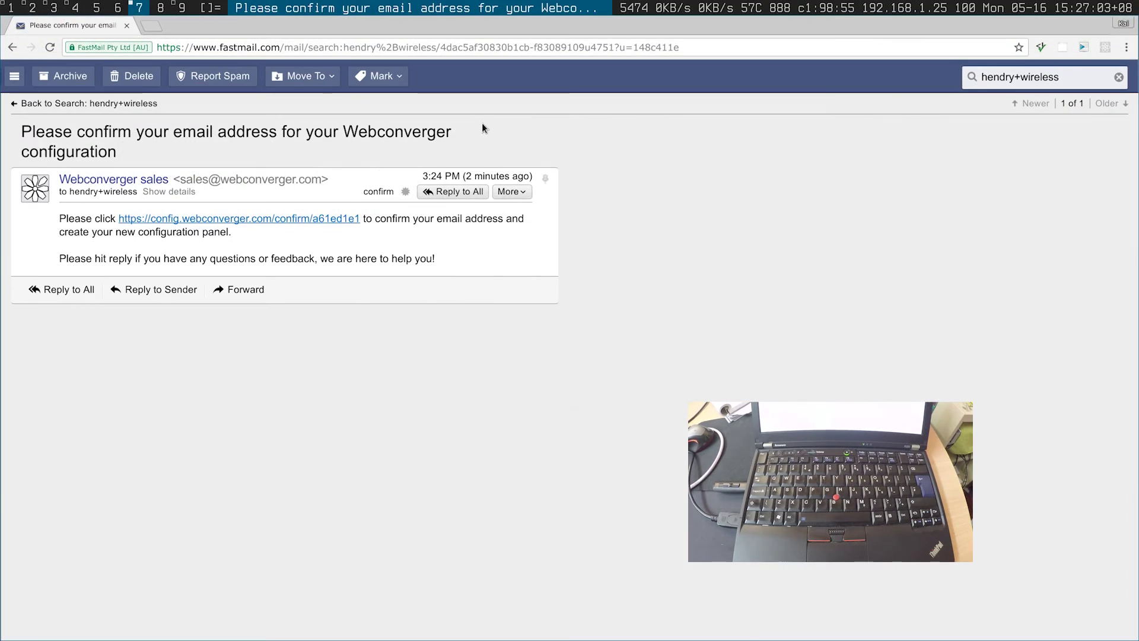
Confirm the address via the email link, copy the initial password, and open the control panel's configuration
{"action": "left_click", "coordinate": [337, 218]}
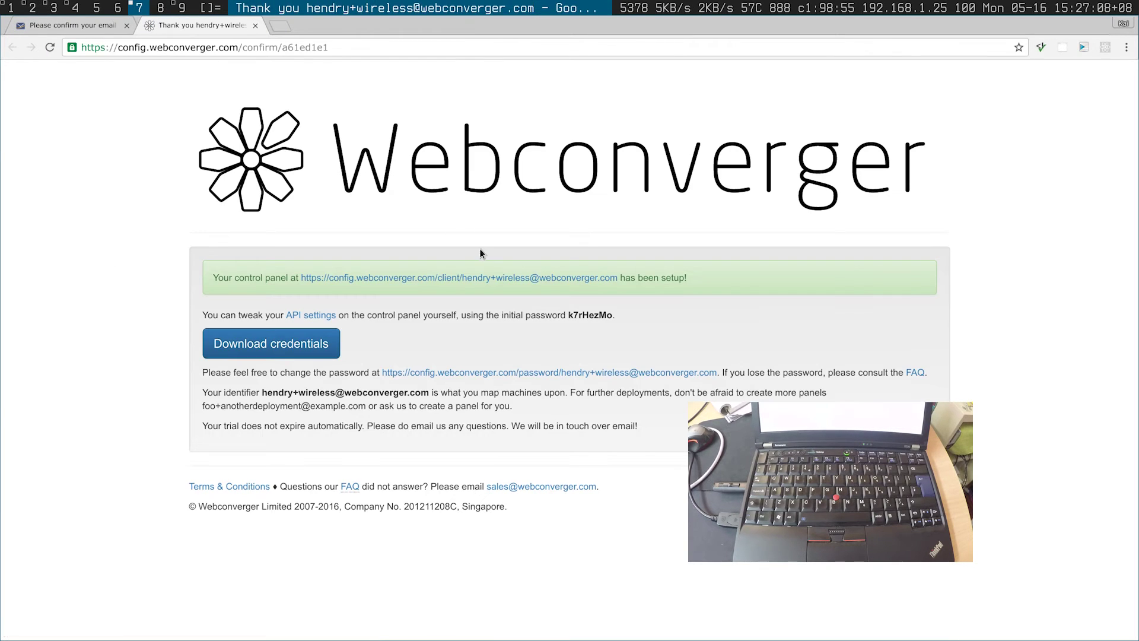
{"action": "double_click", "coordinate": [581, 315]}
{"action": "left_click", "coordinate": [545, 281]}
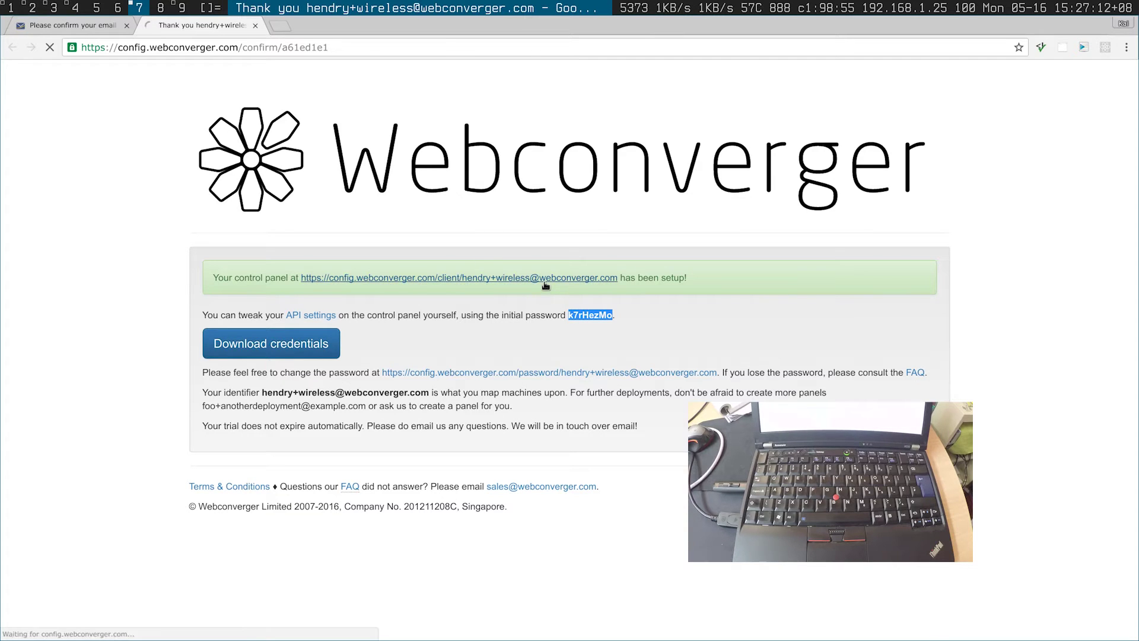
{"action": "left_click", "coordinate": [411, 344]}
Add wpa-ssid=888 and a wpa-psk line holding the Wi-Fi passphrase to the configuration text
{"action": "key", "text": "Return"}
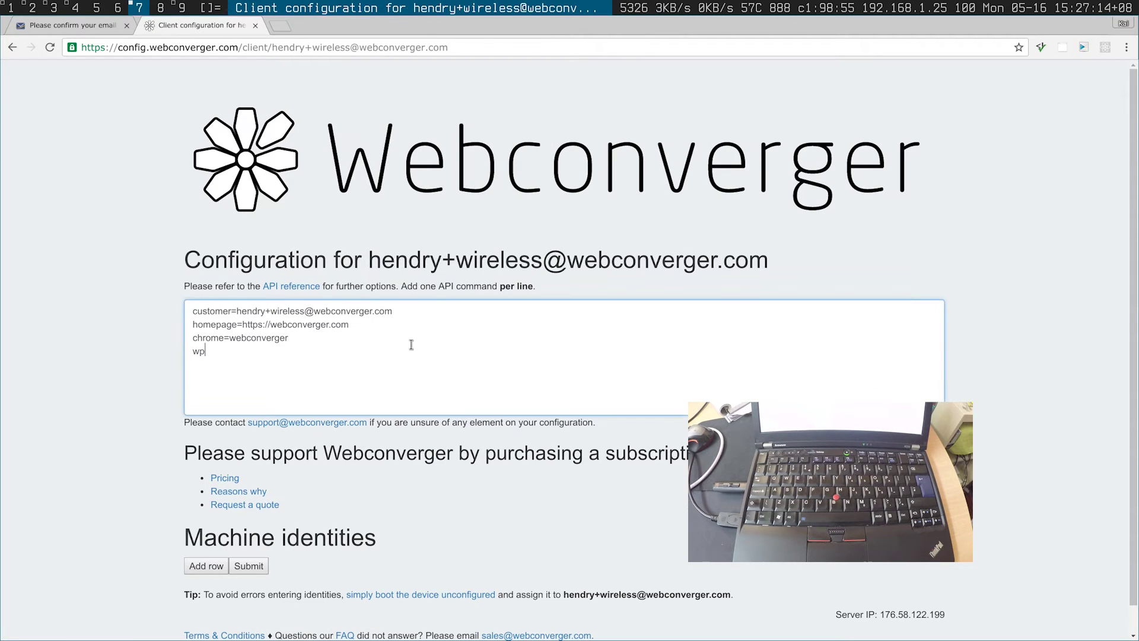
{"action": "key", "text": "Return"}
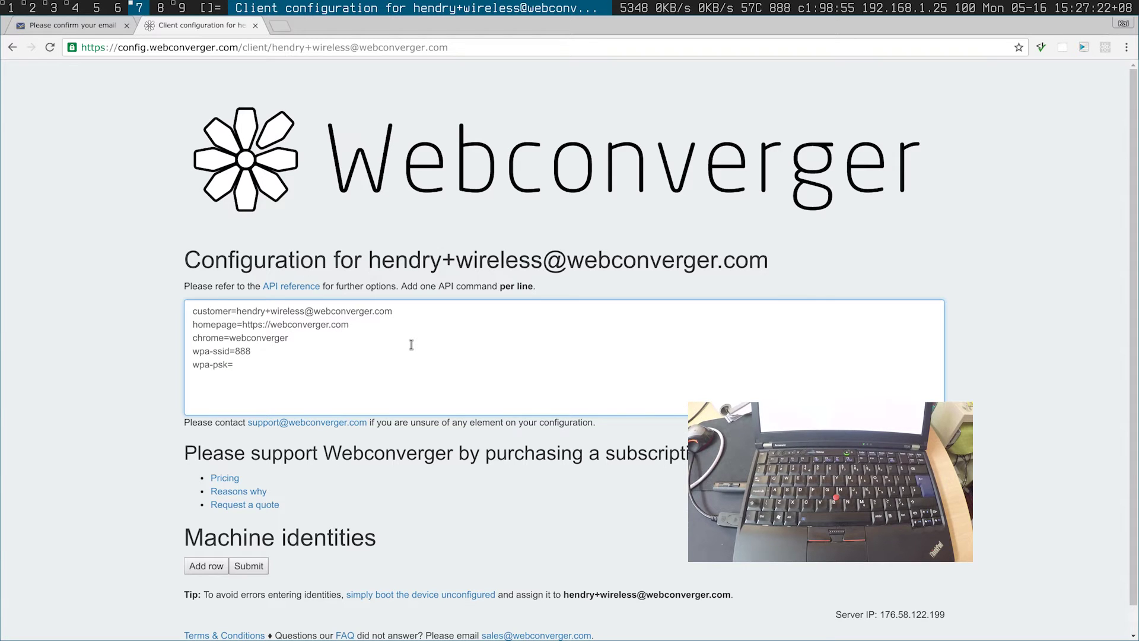
Enlarge the page, highlight the two new wireless lines, and submit the configuration
{"action": "key", "text": "ctrl+plus"}
{"action": "key", "text": "ctrl+plus"}
{"action": "scroll", "coordinate": [279, 233], "scroll_direction": "down", "scroll_amount": 3}
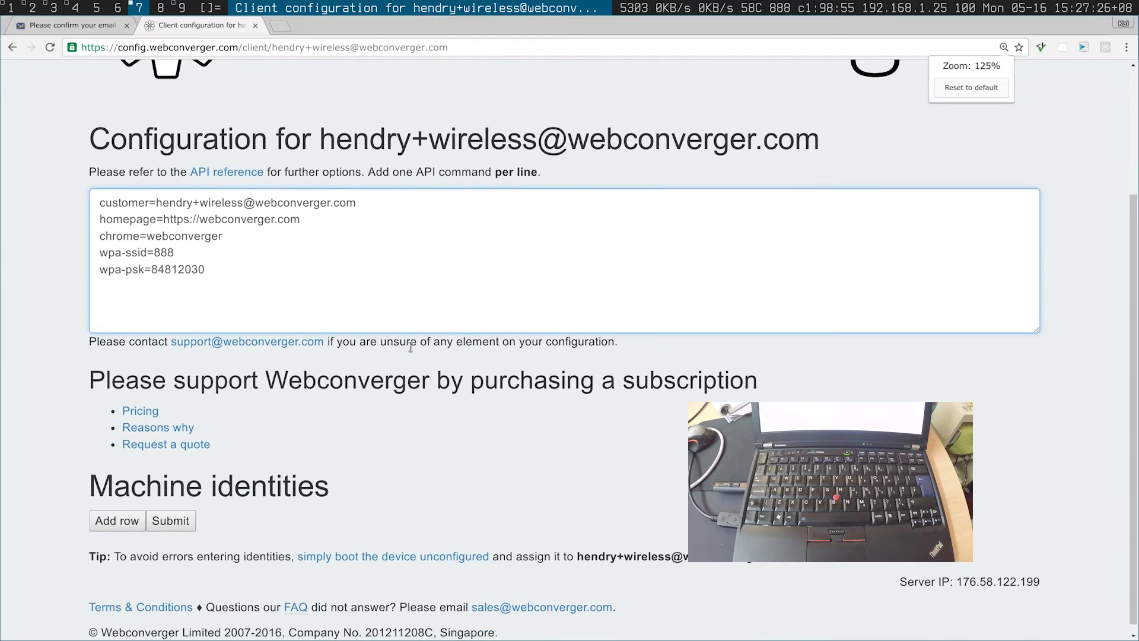
{"action": "left_click_drag", "start_coordinate": [208, 261], "coordinate": [102, 245]}
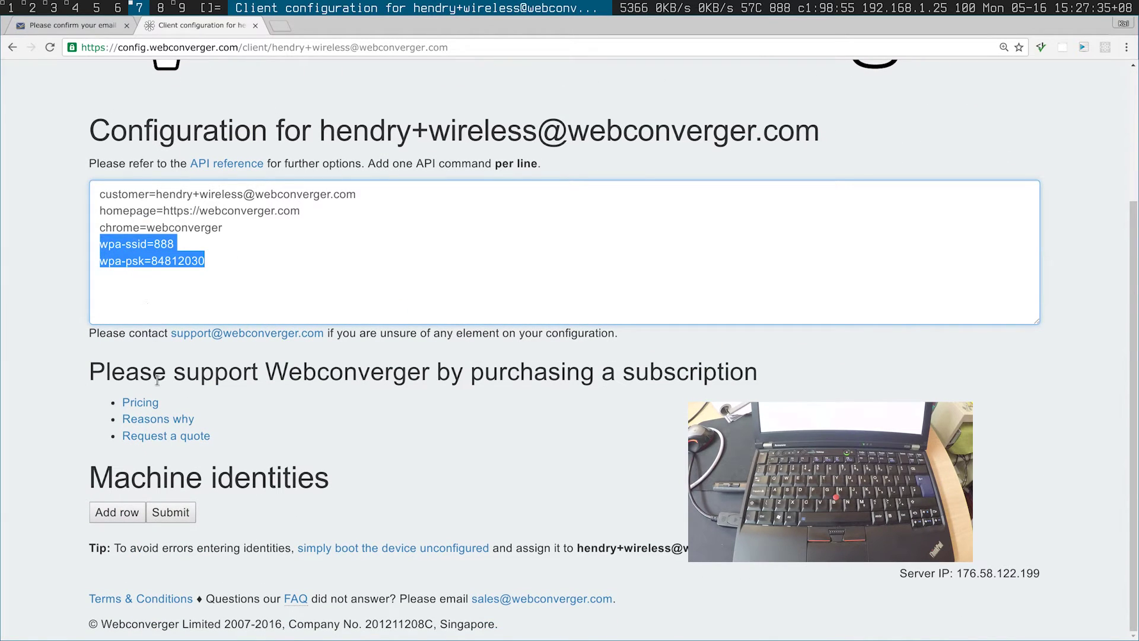
{"action": "left_click", "coordinate": [170, 512]}
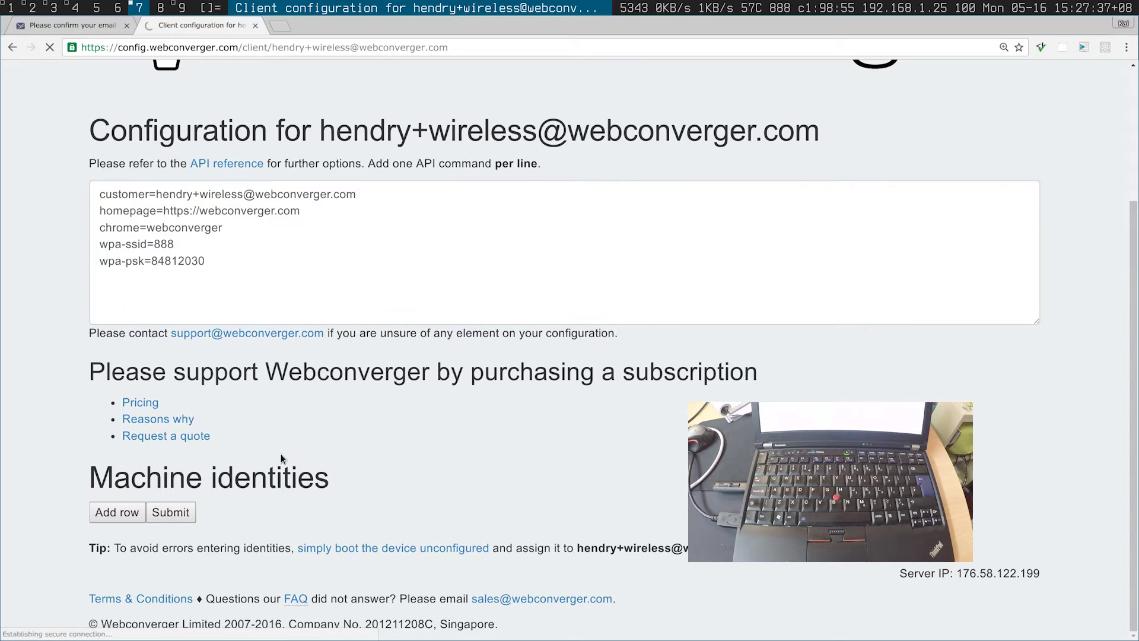
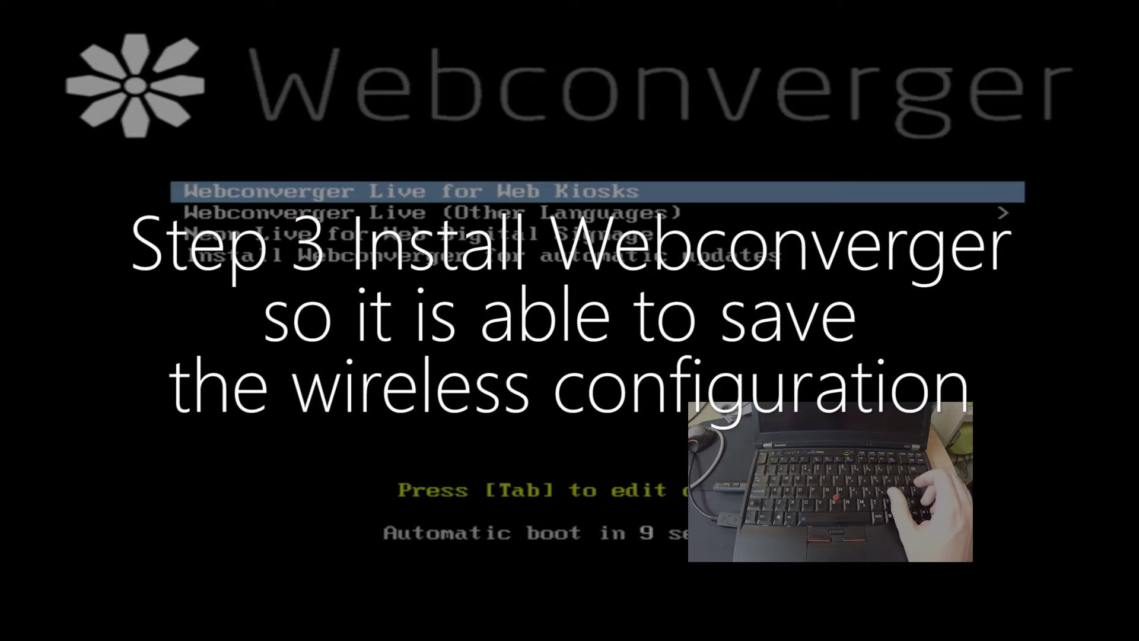
Select 'Install Webconverger for automatic updates' in the boot menu to start the installer
{"action": "key", "text": "Down"}
{"action": "key", "text": "Down"}
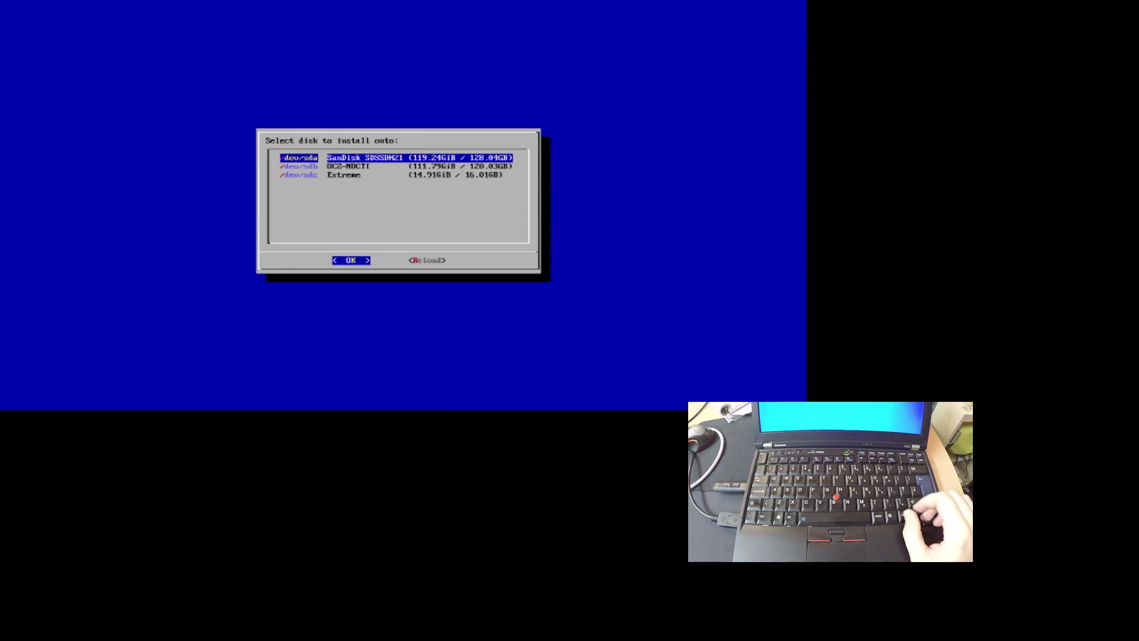
Choose the second listed disk as the installation target
{"action": "key", "text": "Down"}
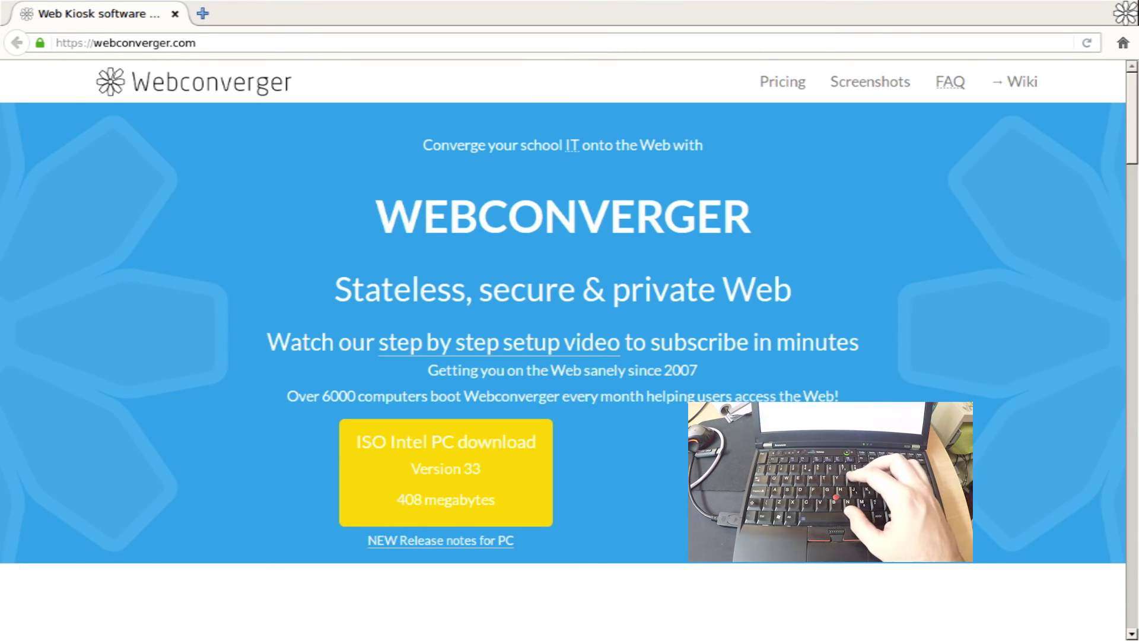
{"action": "key", "text": "Page_Down"}
{"action": "key", "text": "Page_Down"}
{"action": "key", "text": "Page_Down"}
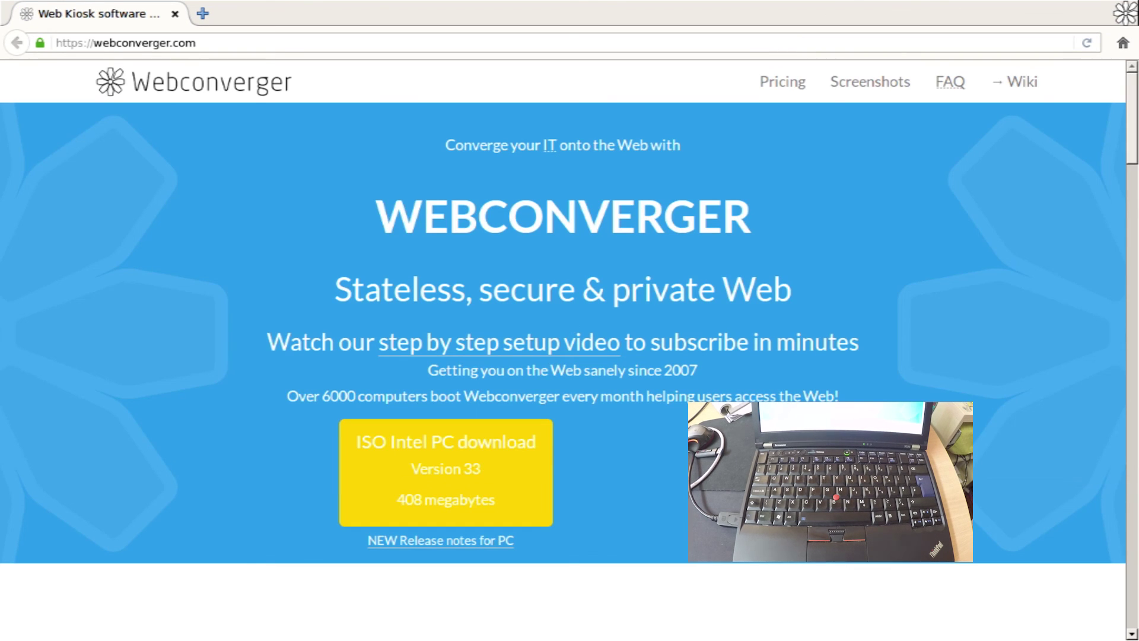
{"action": "scroll", "coordinate": [563, 356], "scroll_direction": "down", "scroll_amount": 10}
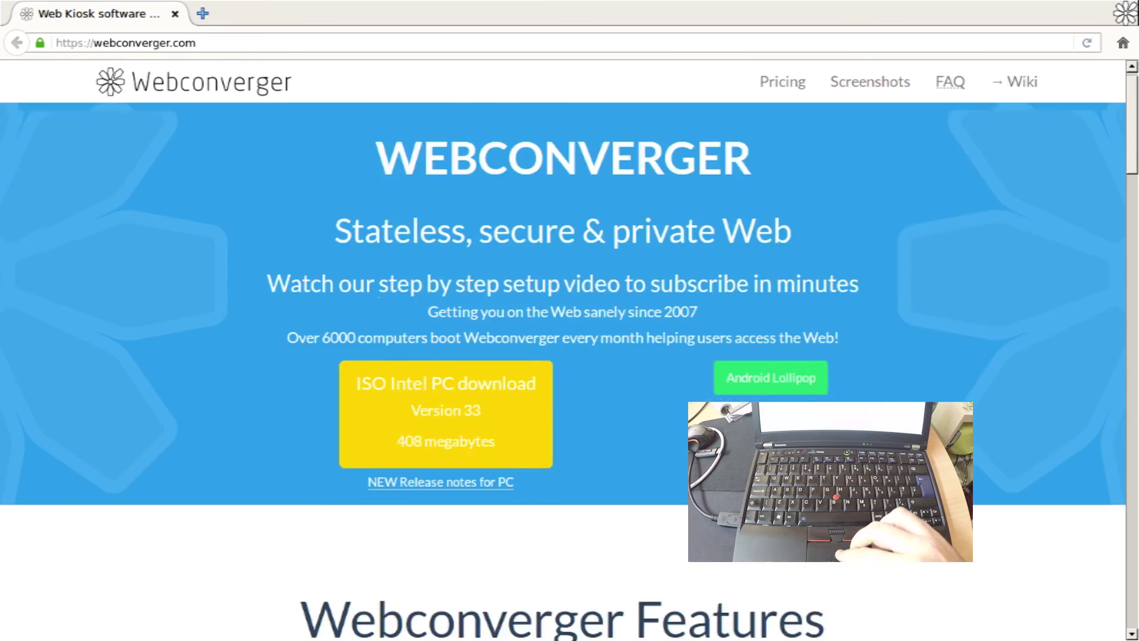
{"action": "scroll", "coordinate": [563, 356], "scroll_direction": "up", "scroll_amount": 10}
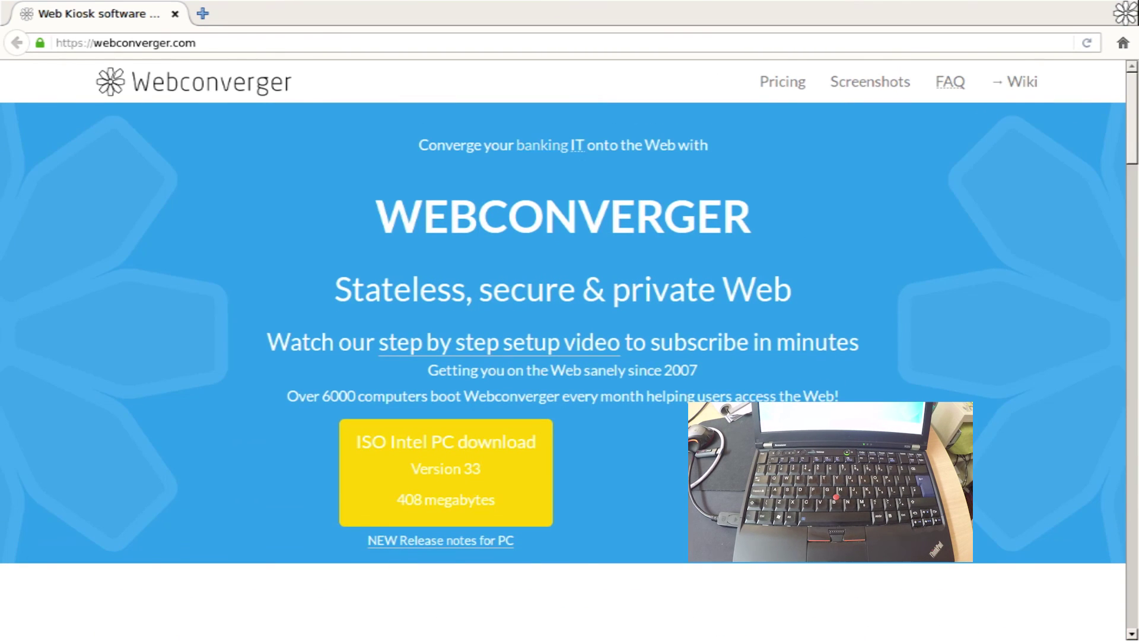